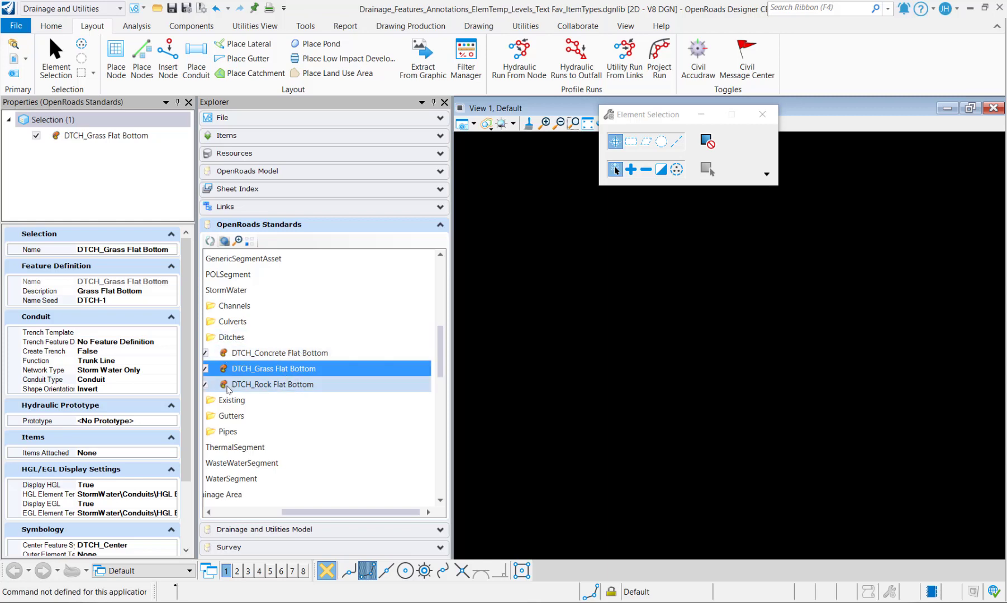
Create a conduit catalog entry named DOT_Flat Bottom Ditch Concrete with the Trapezoidal Channel shape
scroll(227, 390, down, 7)
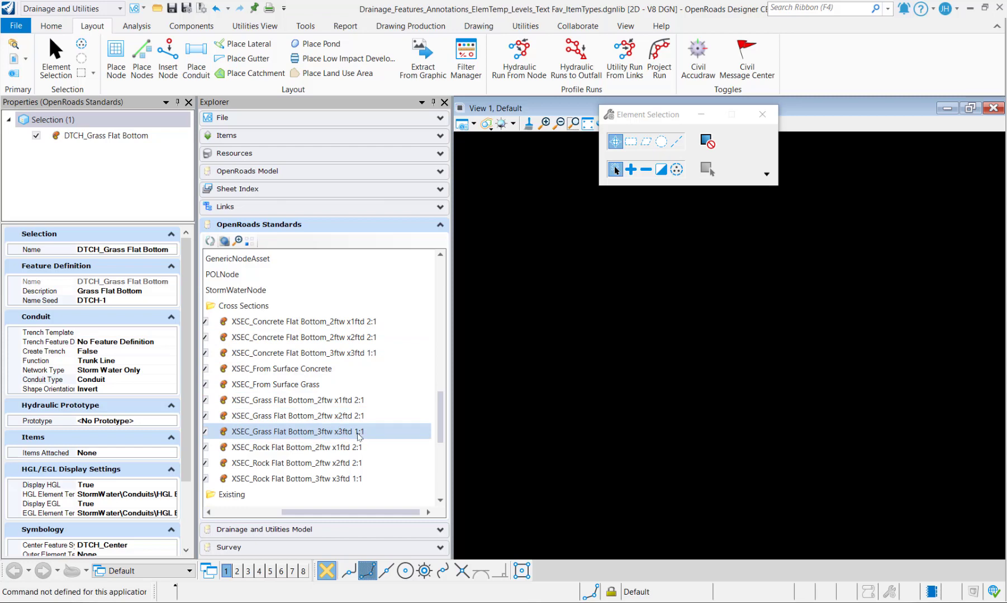
click(187, 30)
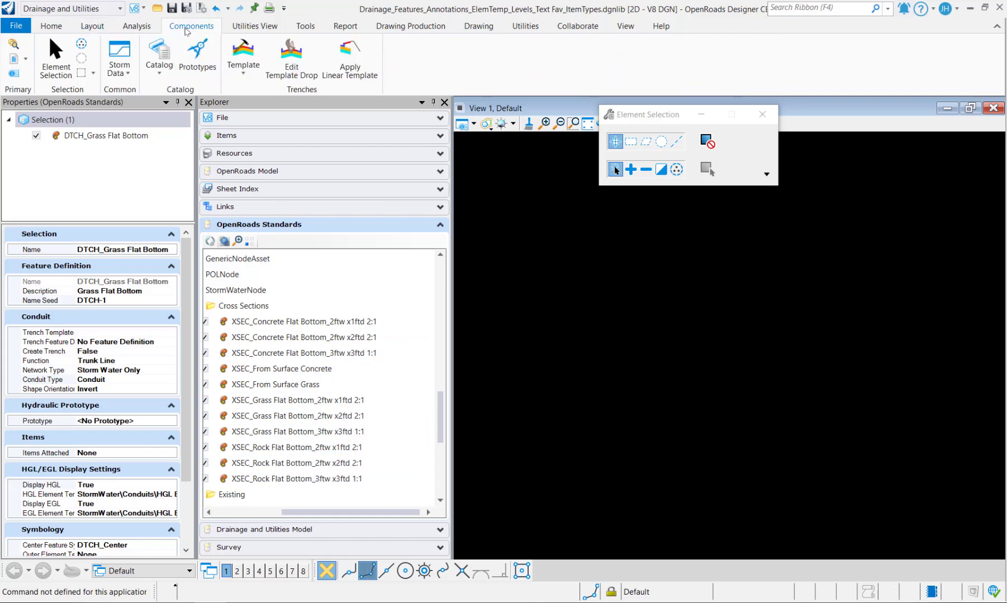
click(167, 77)
click(194, 124)
click(375, 95)
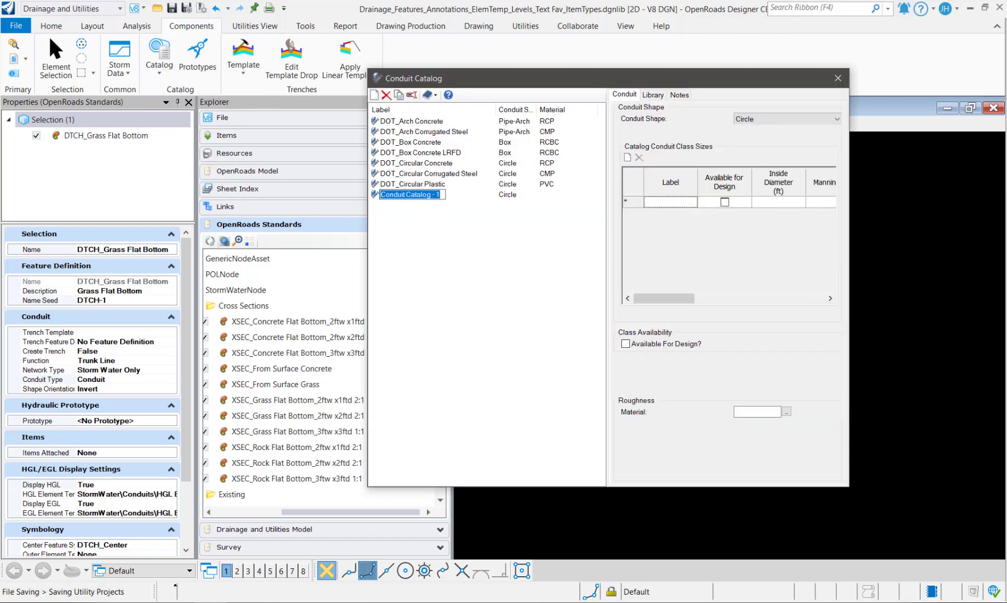
text(DOT_Flat Bottom Ditch Concrete)
key(Return)
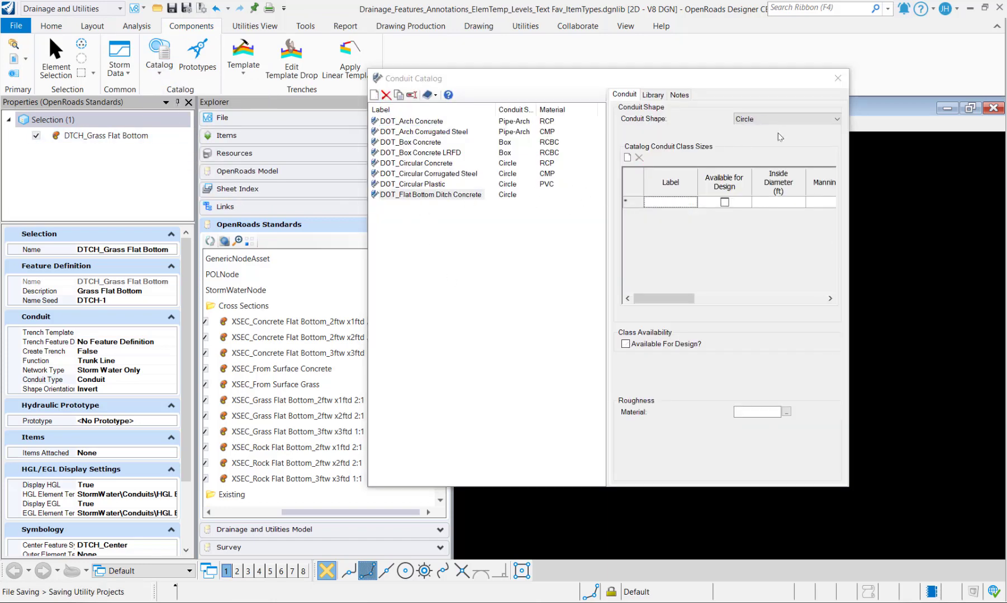
click(776, 121)
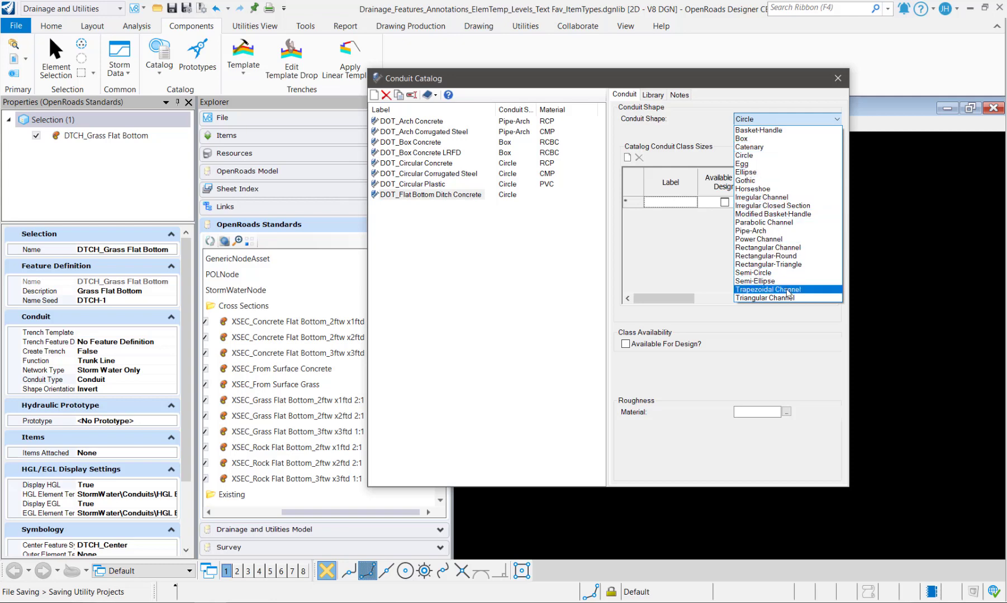
click(788, 290)
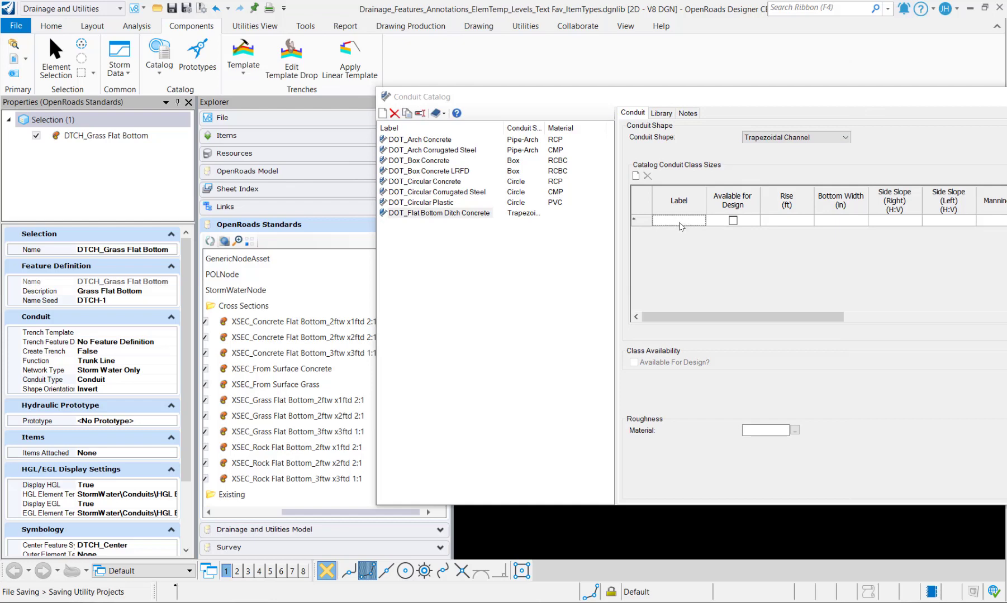
Add class sizes 2ftw x 1ftd 2:1, 2ftw x 2ftd 2:1 and 3ftw x 3ftd 1:1 with rises of 1, 2 and 3 ft
click(680, 222)
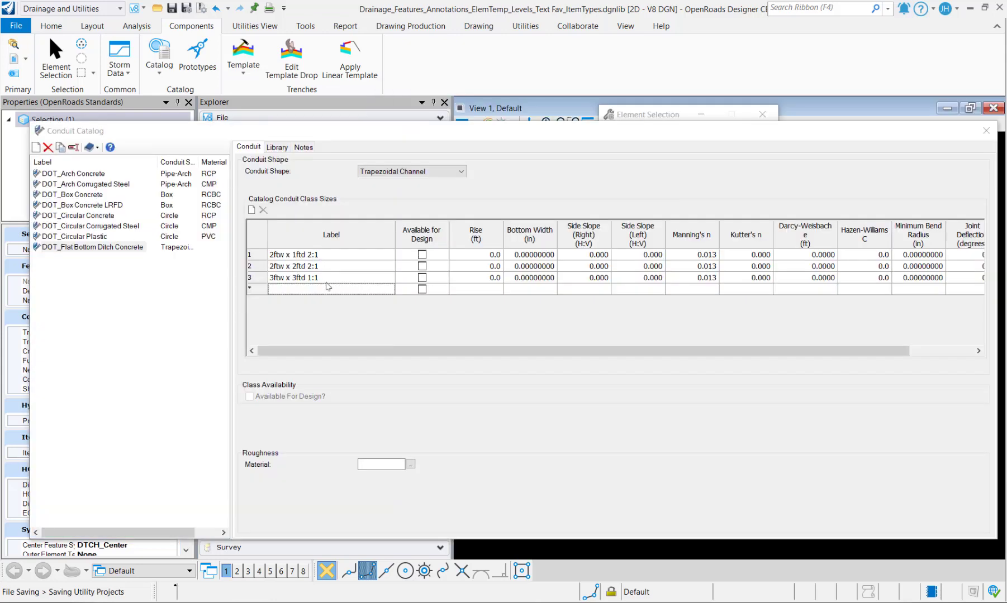
click(490, 257)
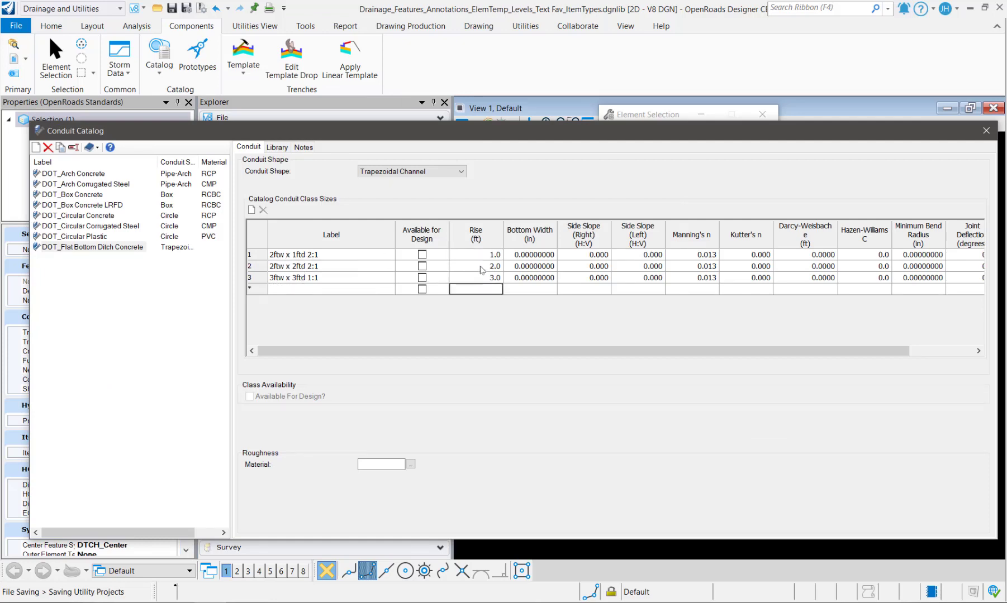
Change the bottom width unit to ft, then enter bottom widths 2, 2, 3 and side slopes 2, 2, 1 on both sides
click(521, 257)
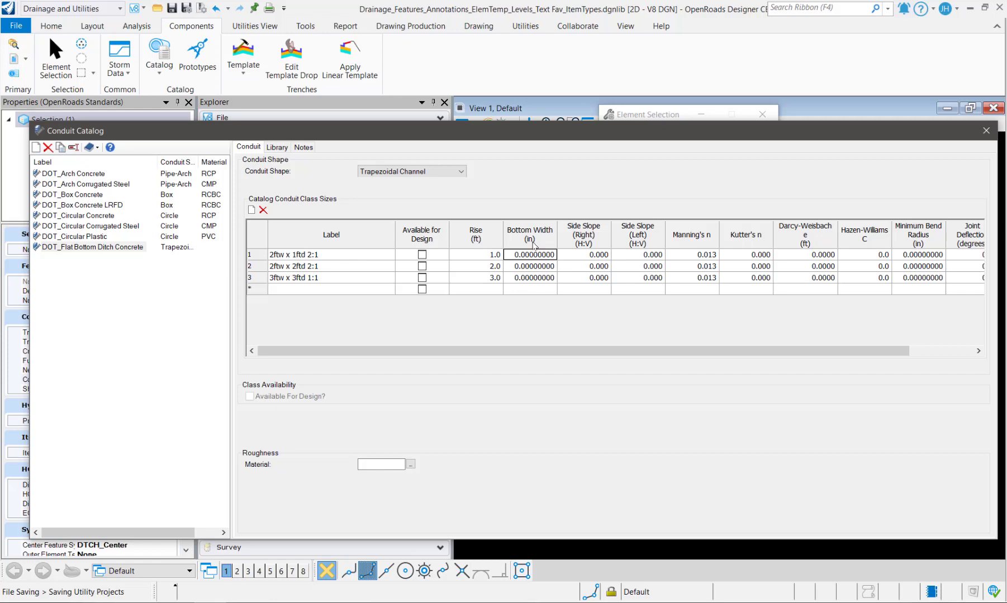
right_click(533, 242)
click(567, 251)
click(481, 329)
click(480, 358)
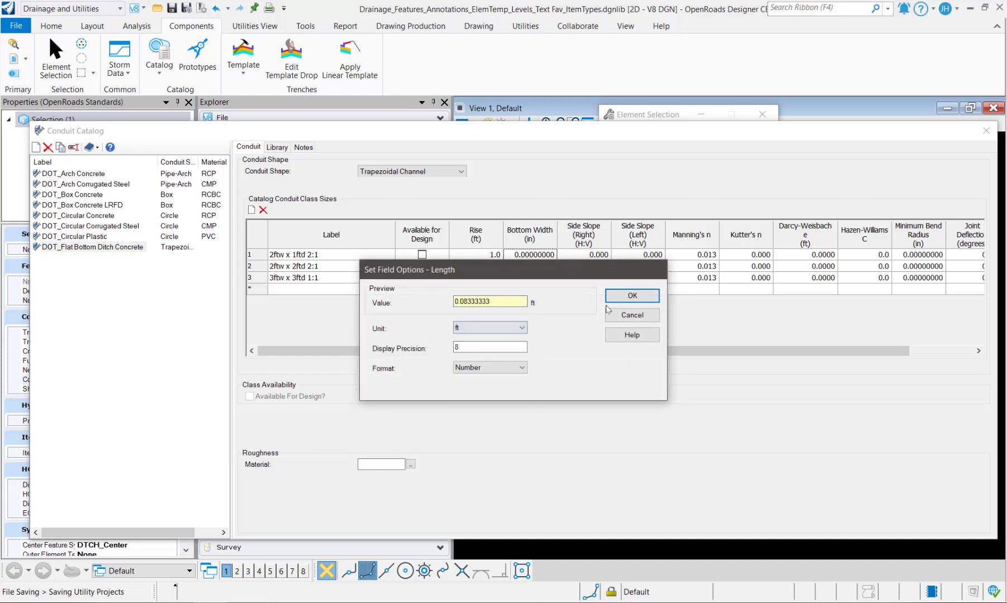
click(628, 296)
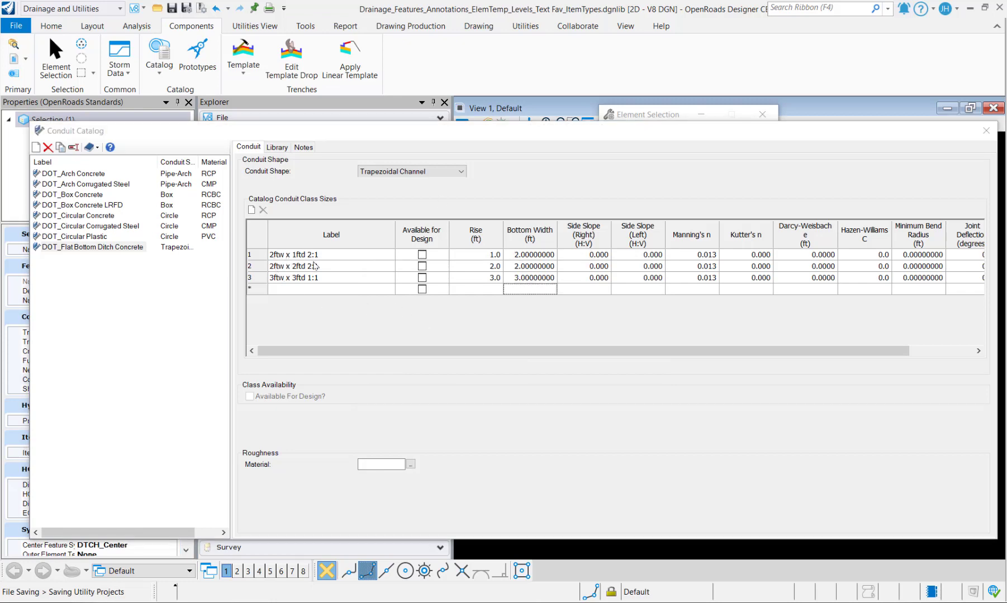
click(590, 260)
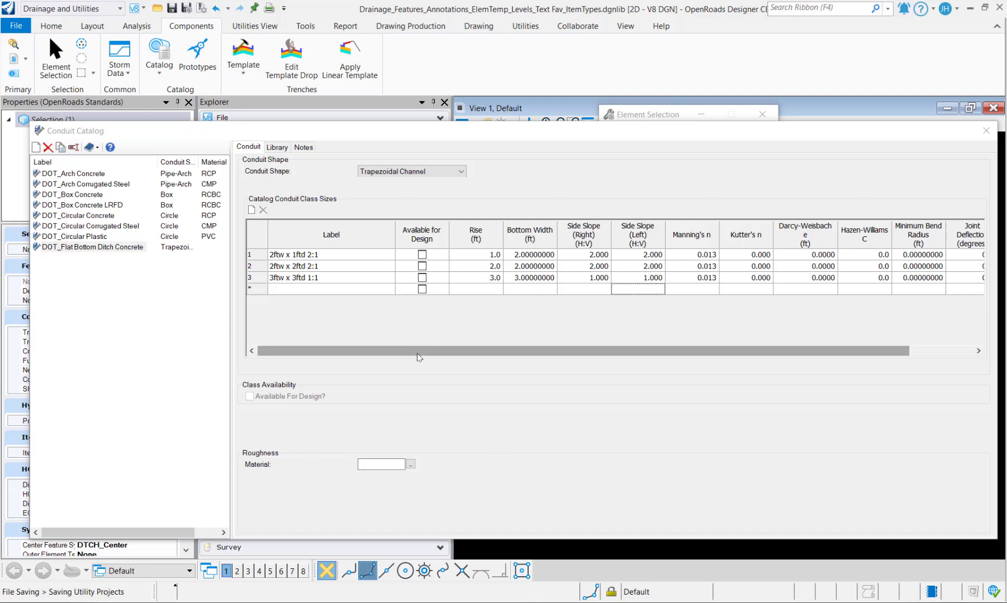
Assign the Concrete Channel material to the concrete ditch entry and update its class sizes' roughness values to match
drag(419, 358, 550, 357)
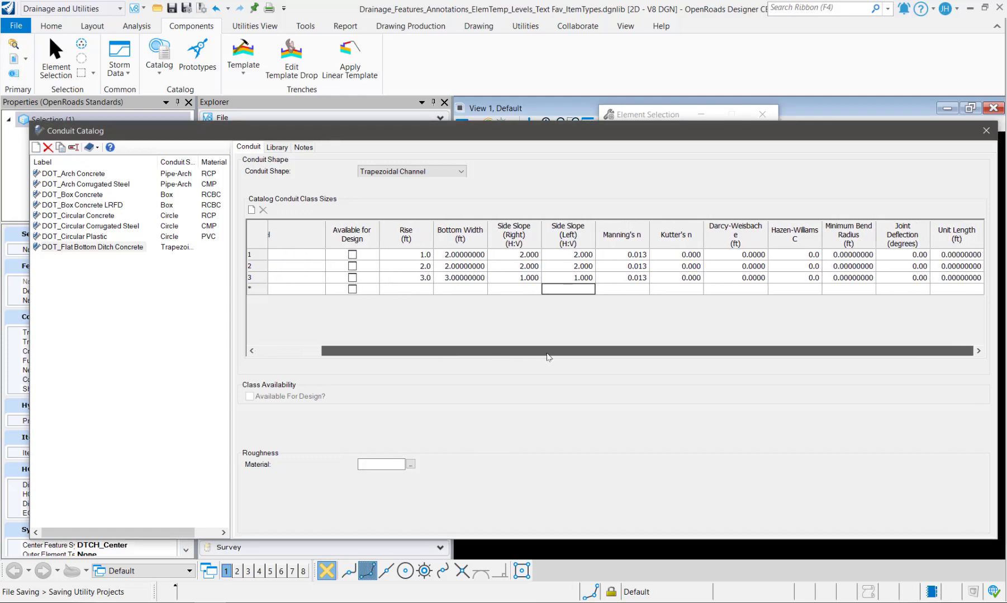
click(410, 465)
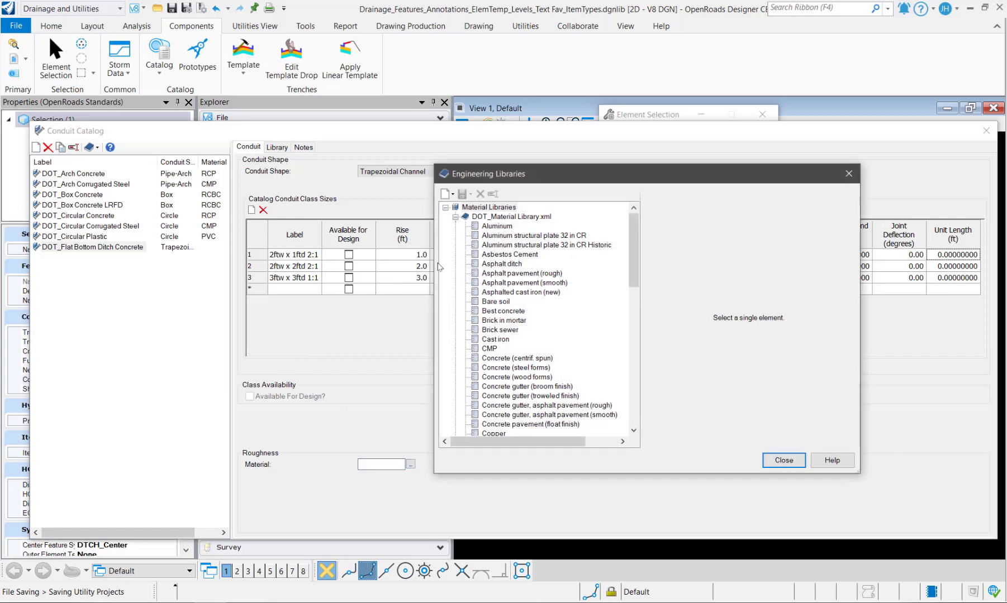
click(508, 385)
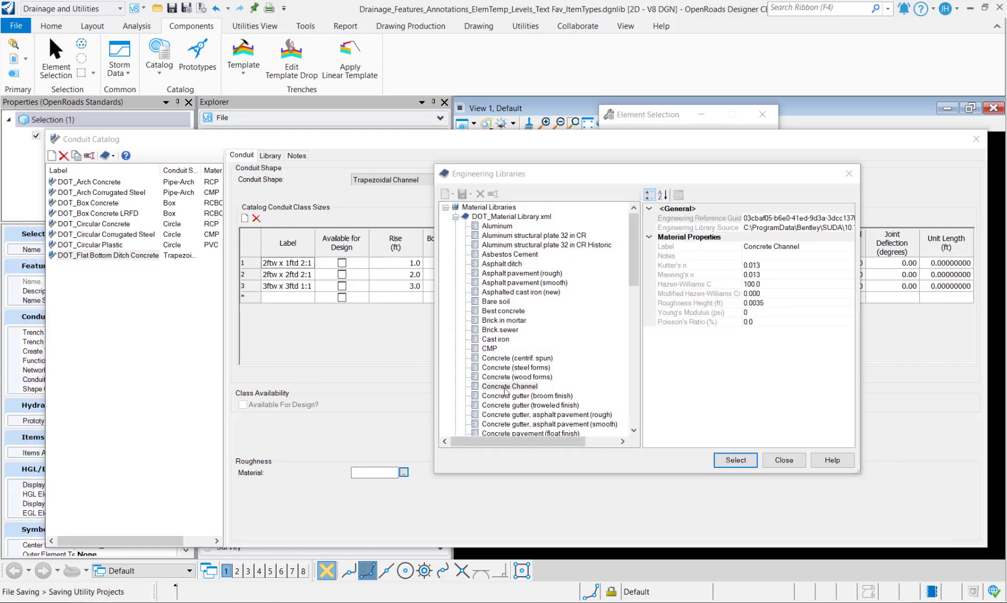
click(738, 461)
click(545, 358)
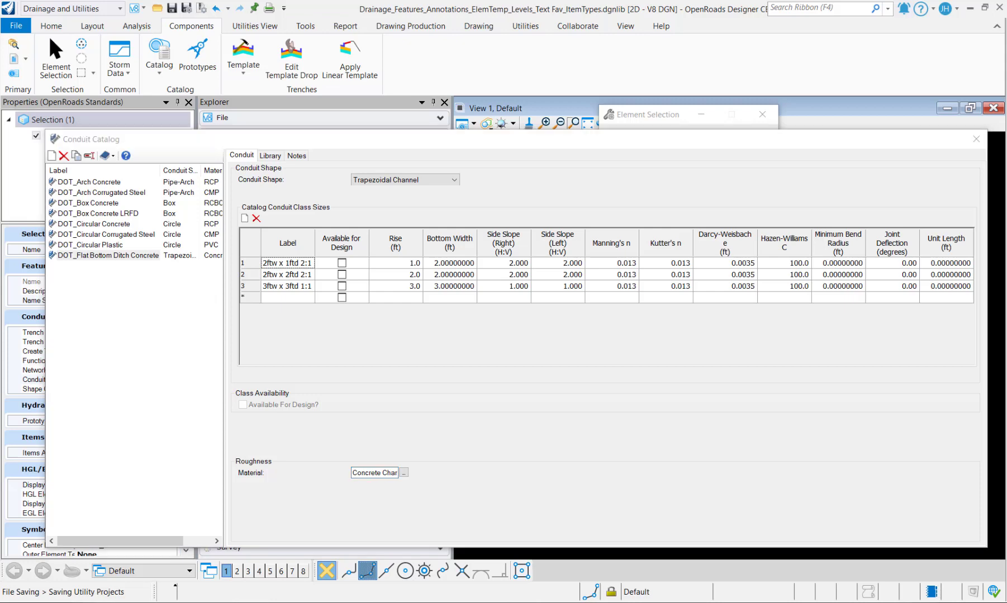
Duplicate the concrete ditch entry as DOT_Flat Bottom Ditch Rock, using Rock riprap, 150 mm (6 in) D50 and its matching roughness values
right_click(101, 255)
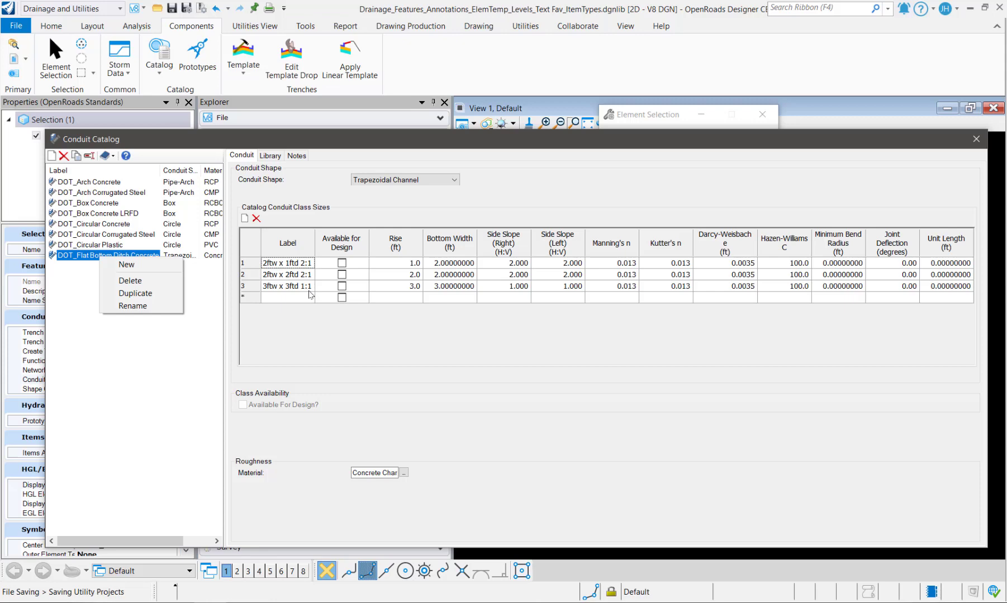
click(135, 293)
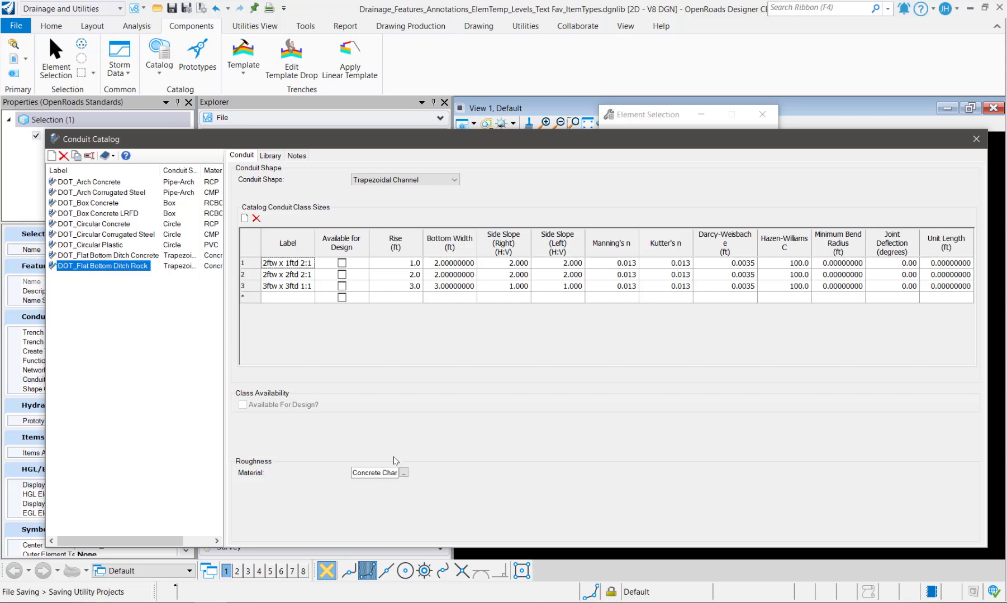
click(407, 469)
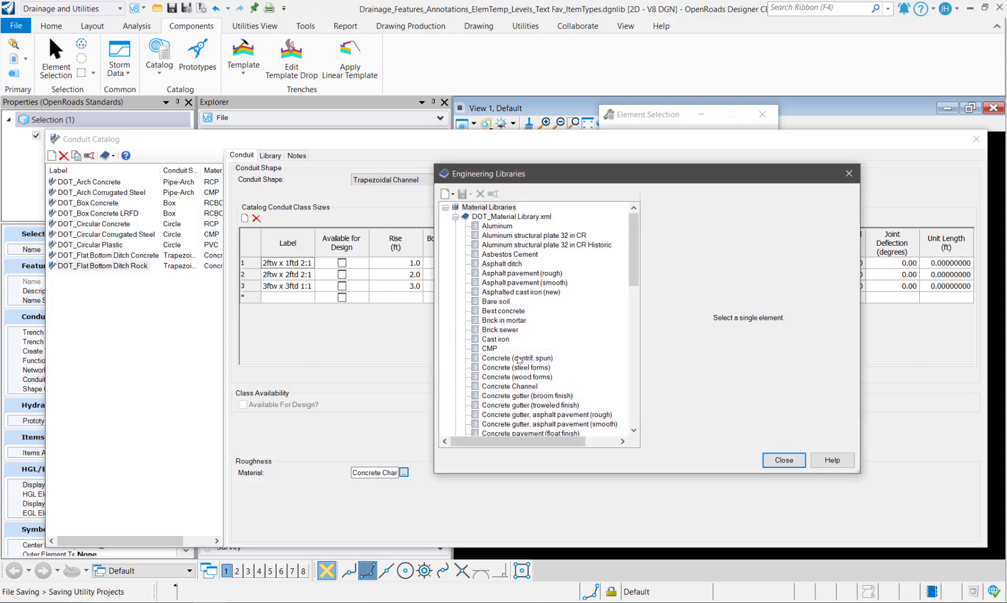
scroll(520, 366, down, 8)
scroll(519, 366, down, 4)
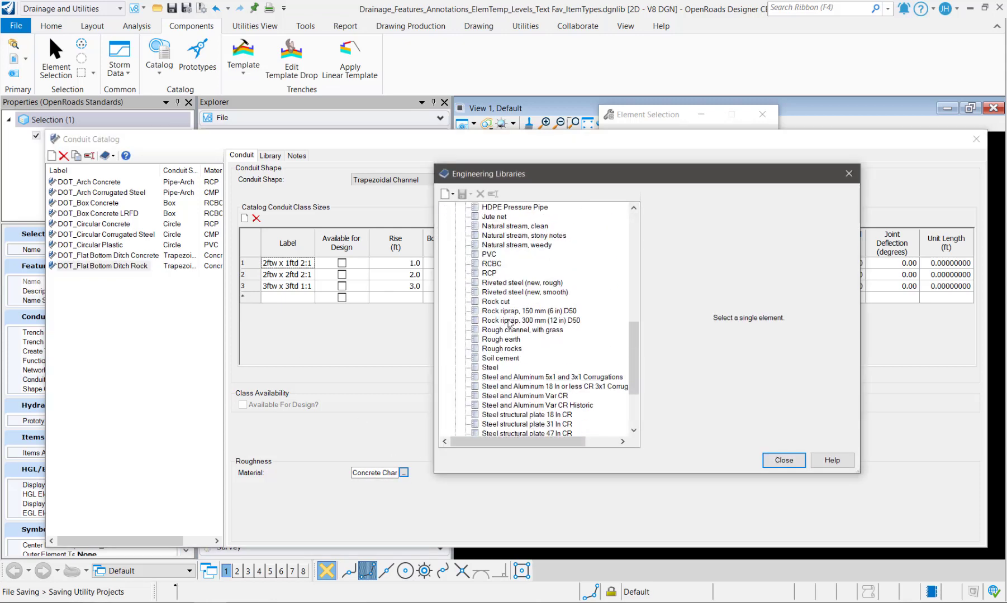
click(510, 312)
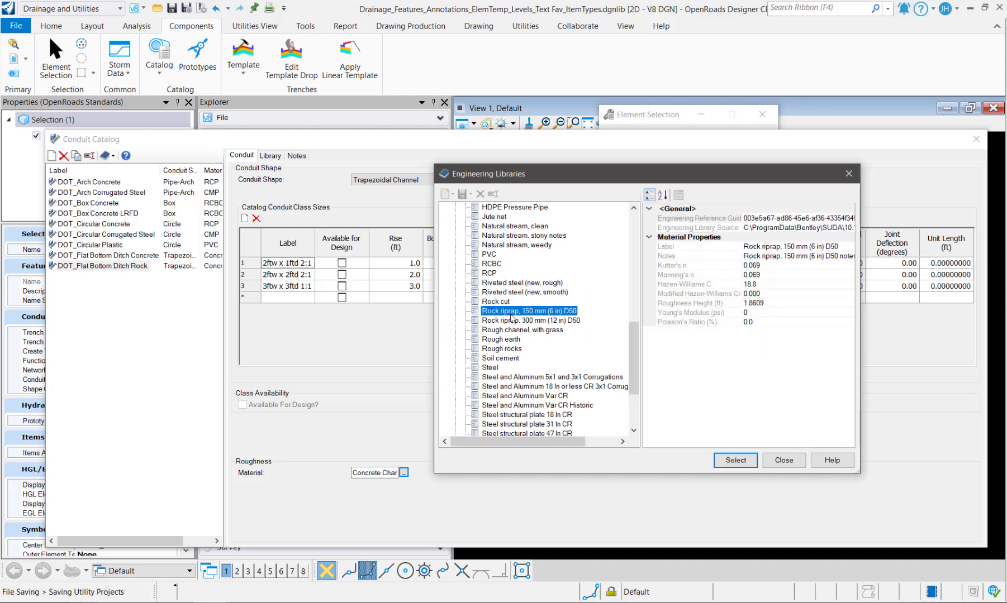
click(733, 460)
click(535, 355)
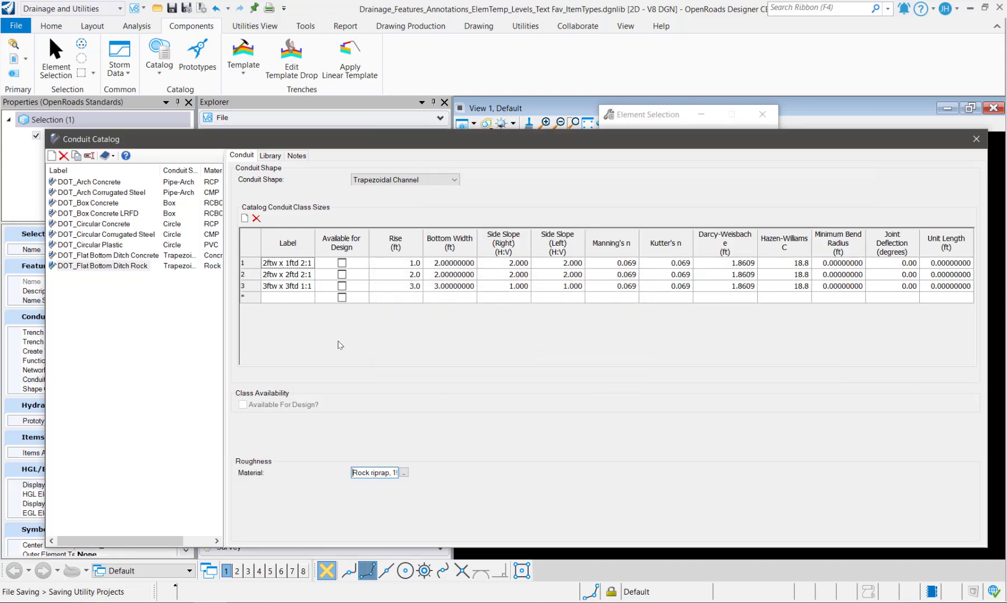
Duplicate the rock ditch entry as DOT_Flat Bottom Ditch Grass, using Rough channel, with grass and its matching roughness values
right_click(107, 266)
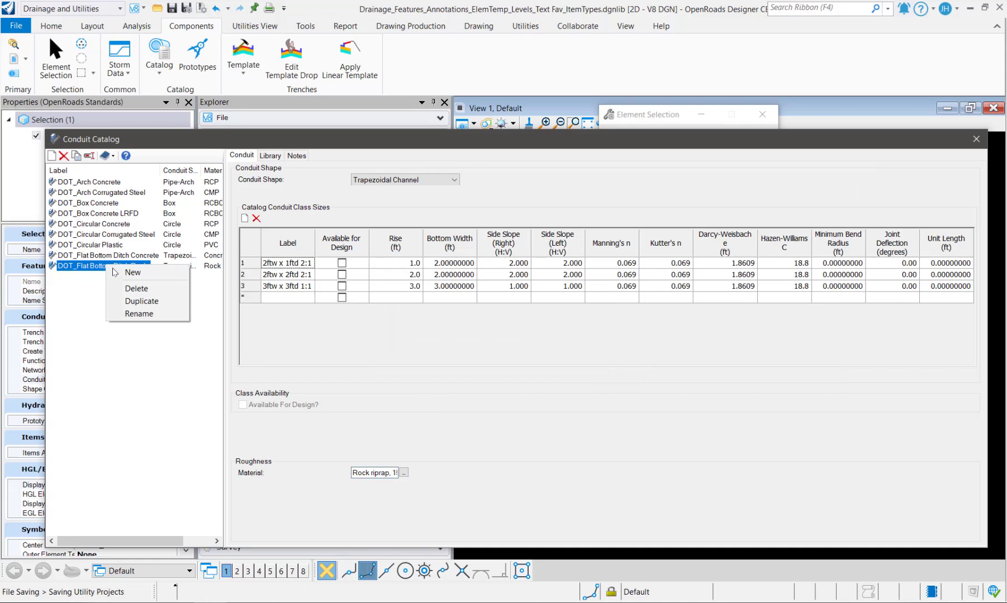
click(134, 300)
click(405, 473)
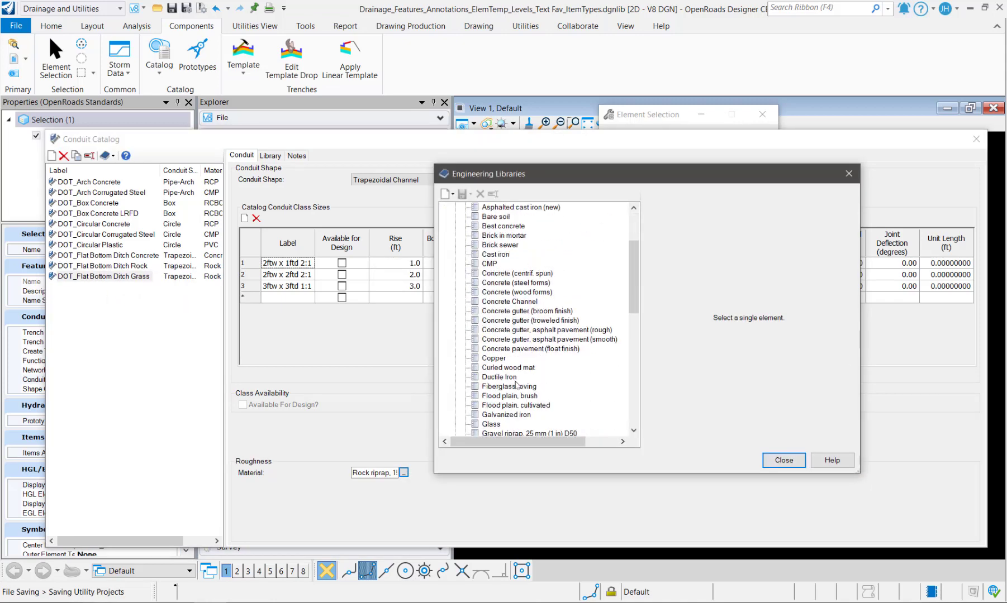
scroll(531, 330, down, 5)
click(516, 330)
click(735, 461)
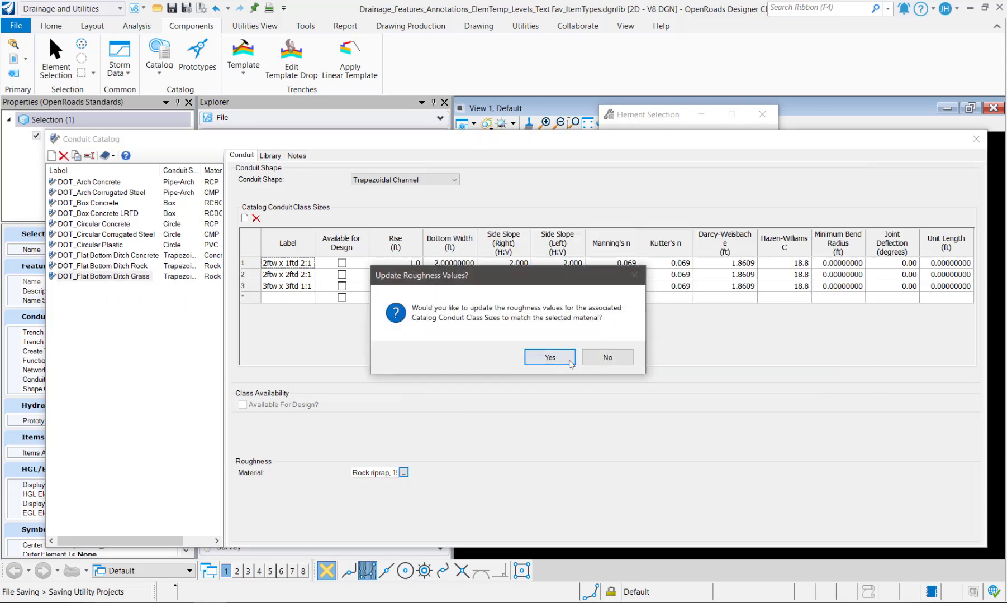
click(536, 355)
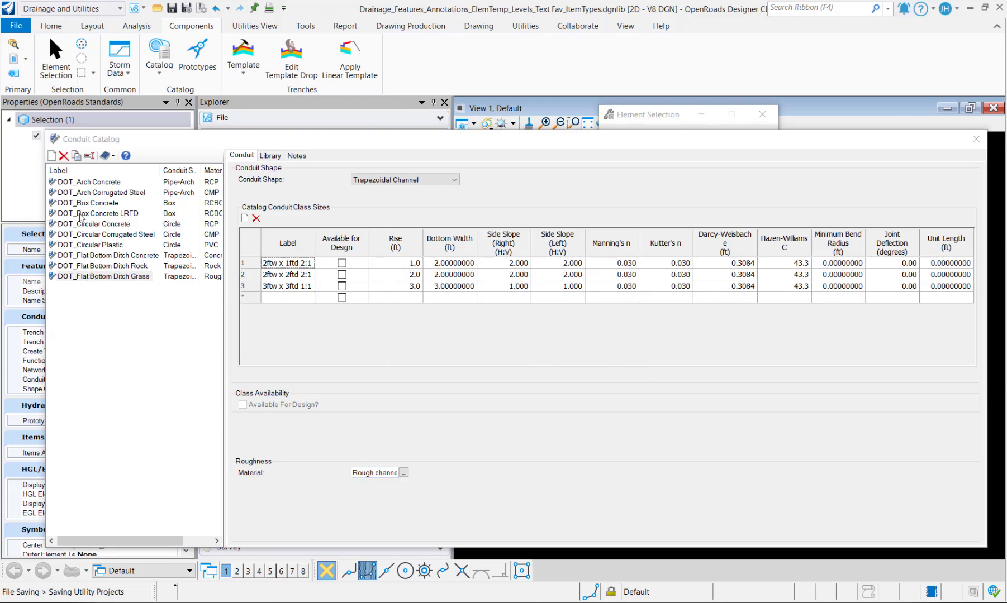
Create a conduit catalog entry named V-Ditch with the Triangular Channel shape
drag(85, 146, 183, 135)
click(147, 144)
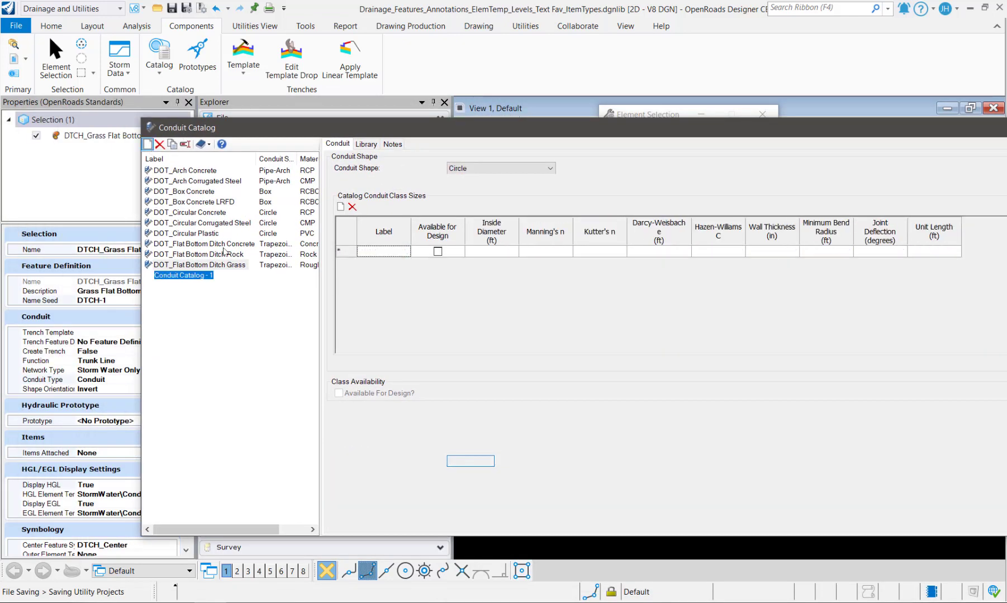
text(V)
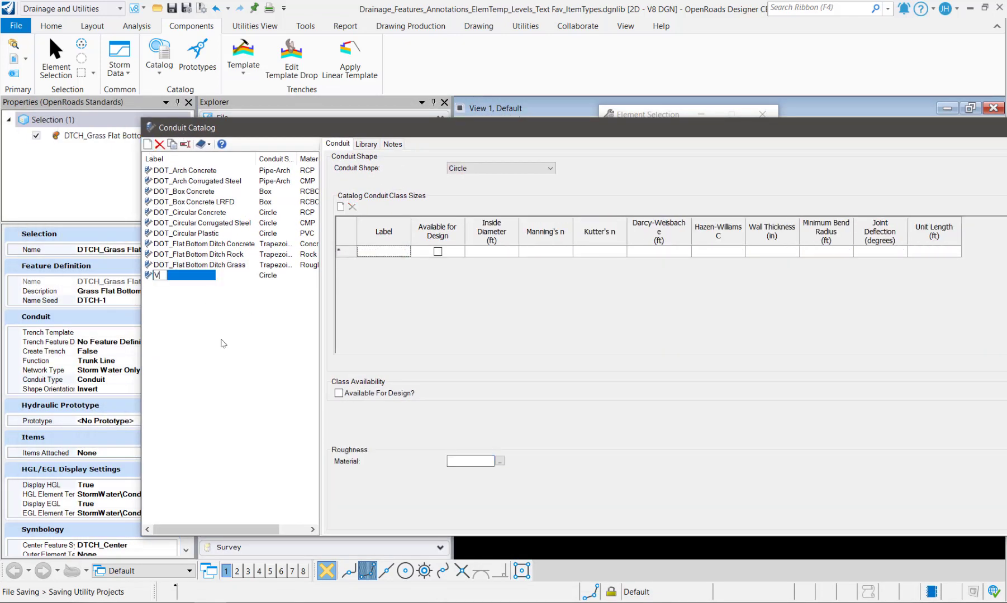
text(-Ditch)
key(Return)
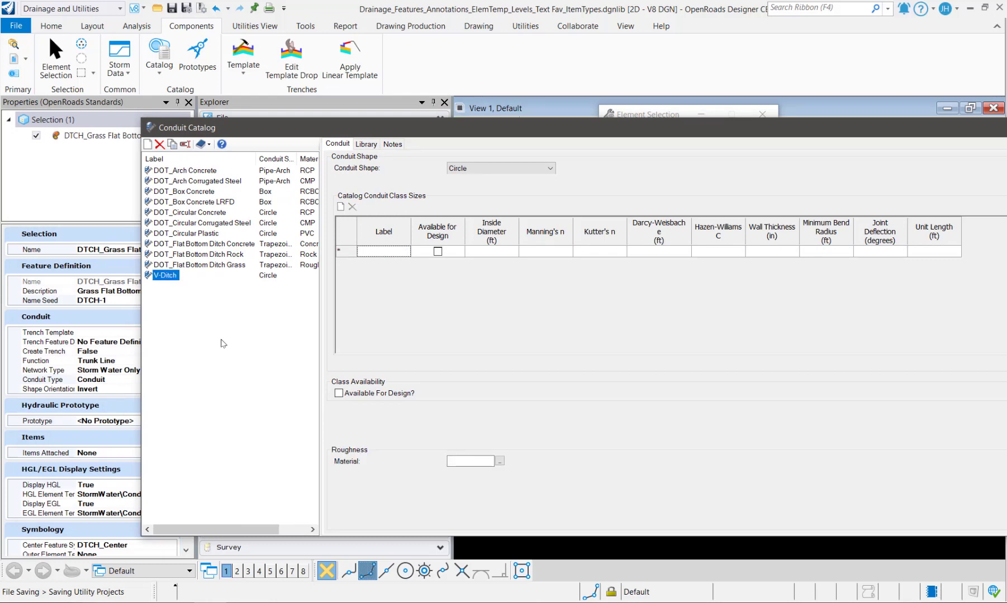
click(464, 169)
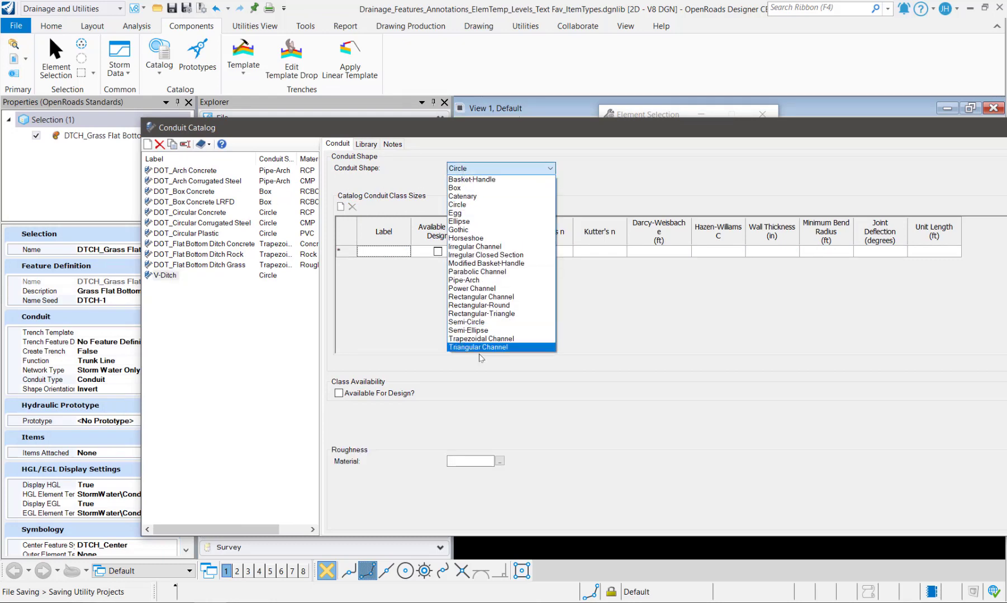
click(483, 348)
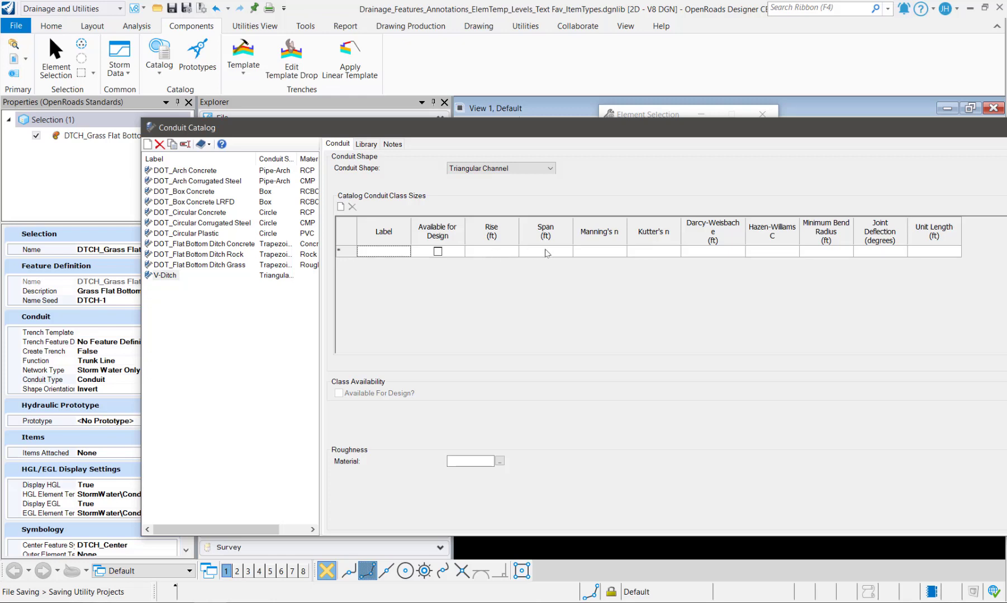
Change the V-Ditch entry's shape to Trapezoidal Channel and add a class size with a 0.01 ft bottom width
click(517, 167)
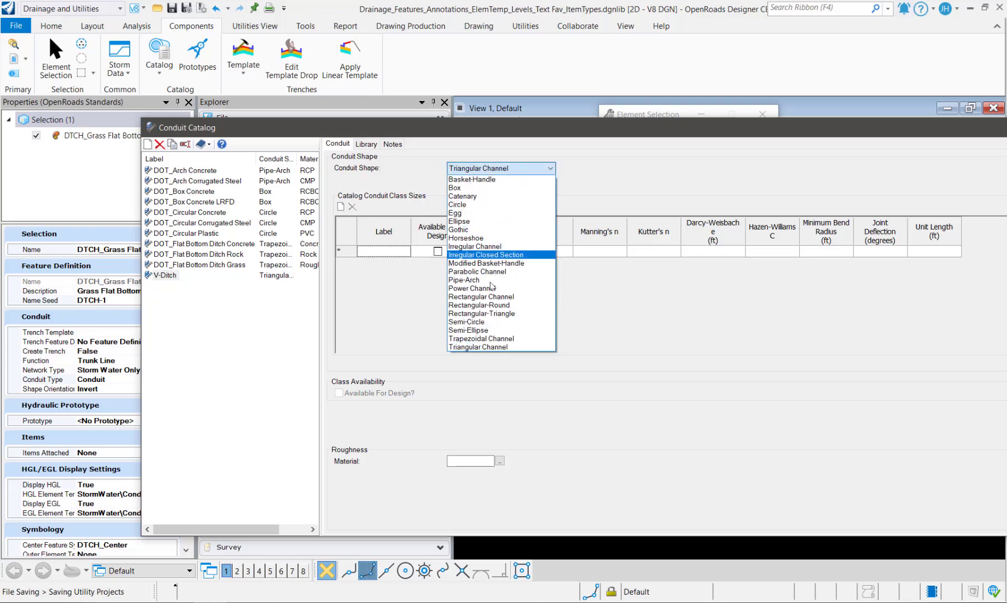
click(481, 339)
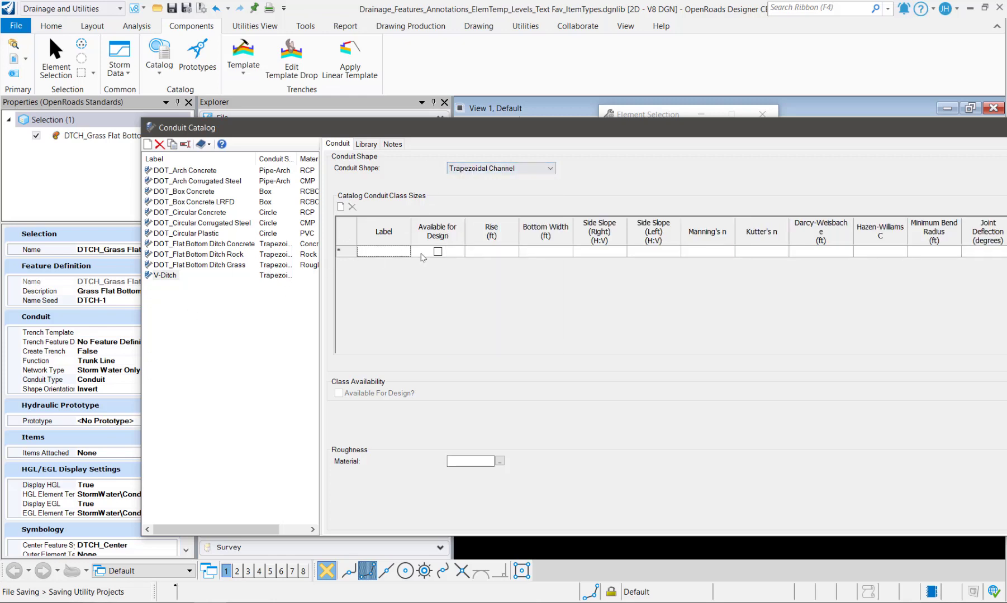
click(545, 252)
text(0.01)
key(Return)
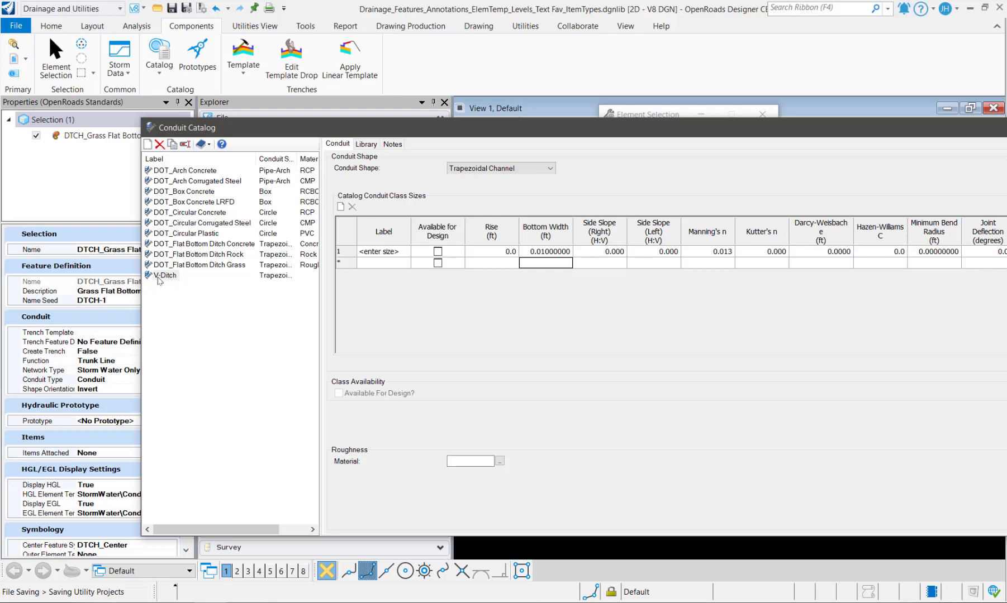
Replace the V-Ditch catalog entry with a new entry named Irregular, using the Irregular Channel shape
text(Irr)
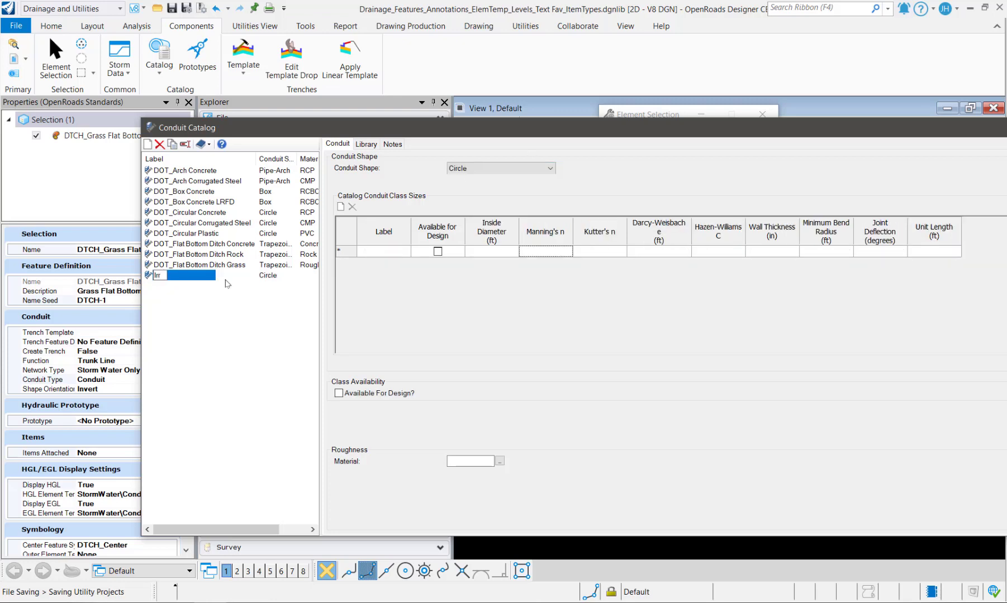
text(egular)
key(Return)
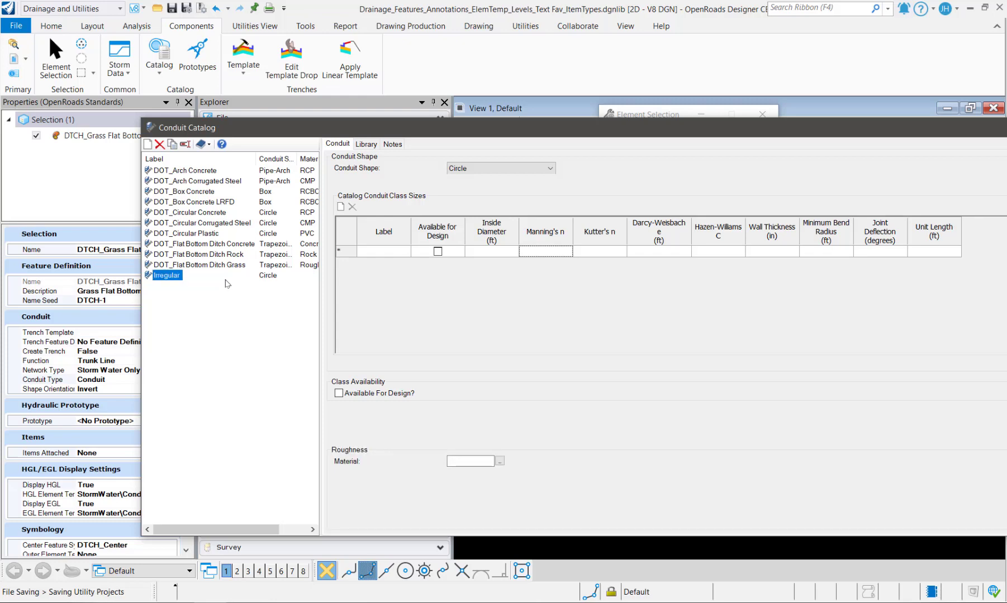
click(539, 169)
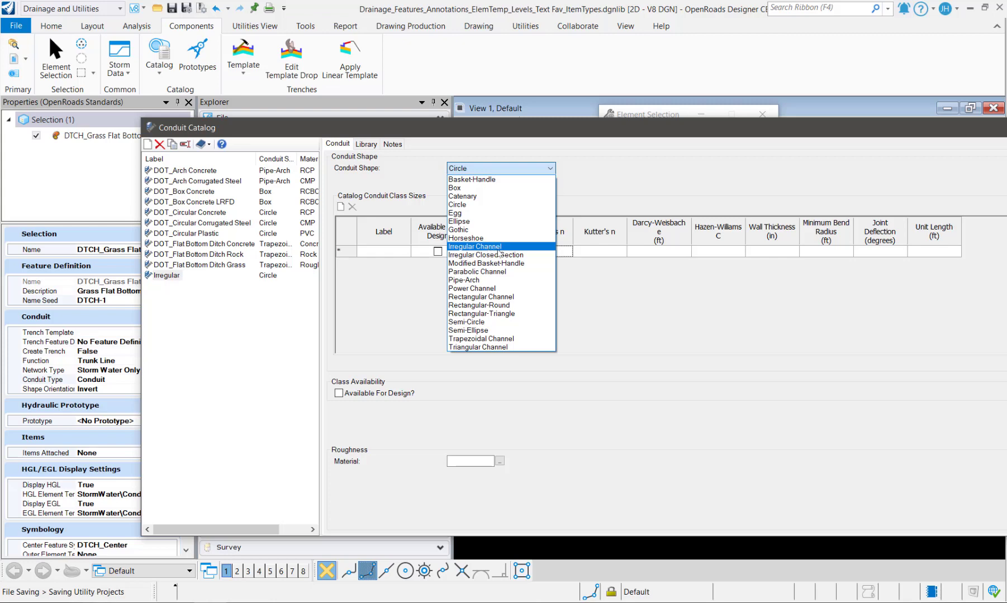
click(498, 248)
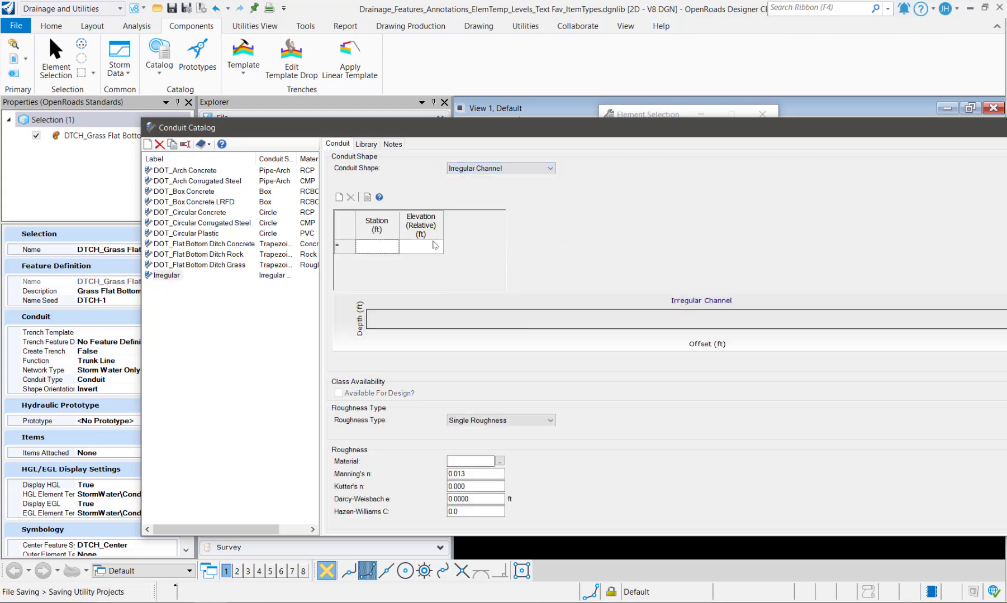
Enter the Irregular channel's first two section points: station -4 ft at elevation 3 ft and station -3 ft at elevation 2 ft
click(391, 251)
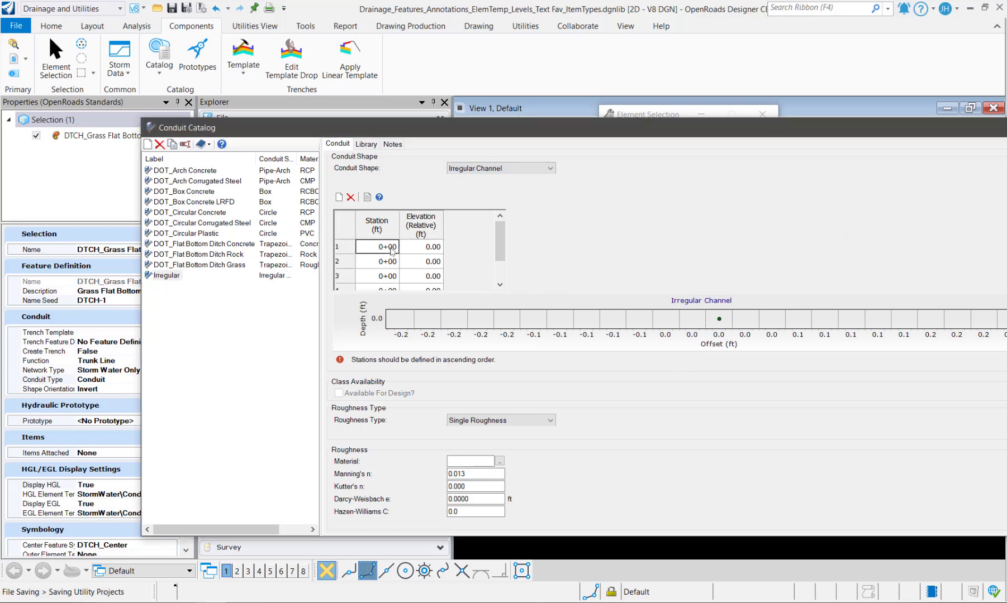
text(-)
text(4)
click(402, 252)
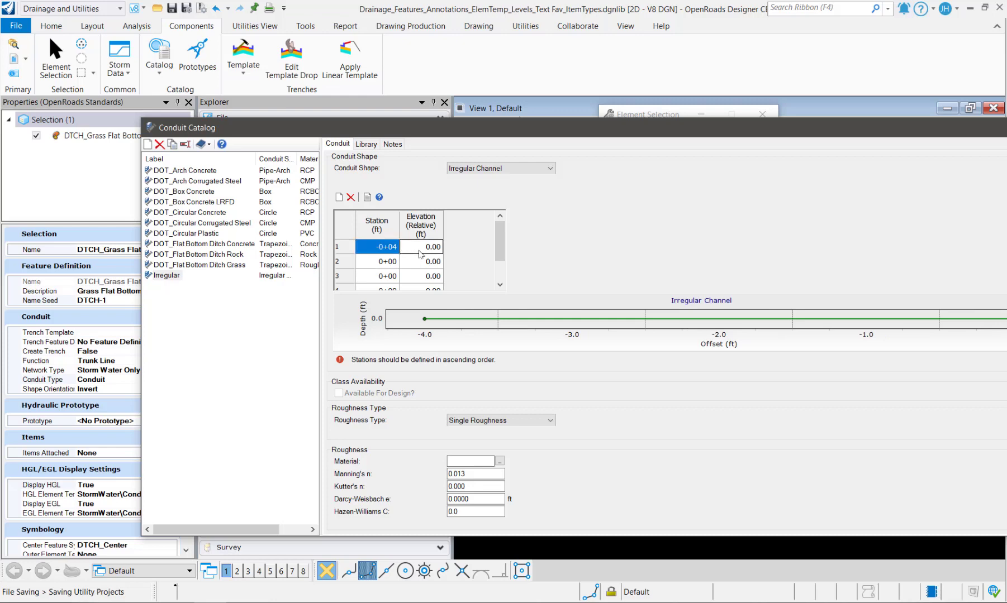
text(3)
key(Return)
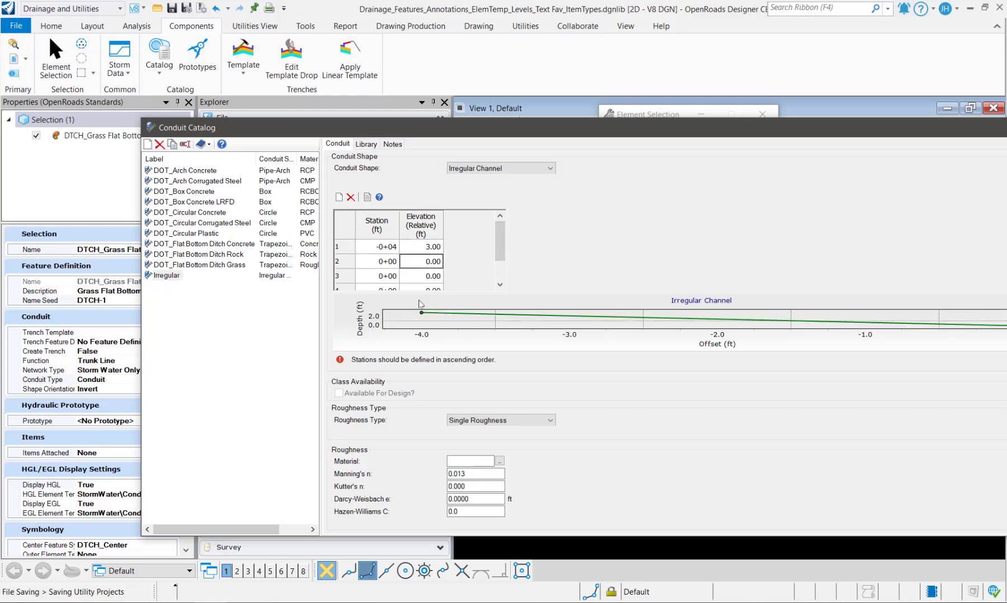
click(384, 263)
text(-3)
key(Tab)
text(2)
key(Return)
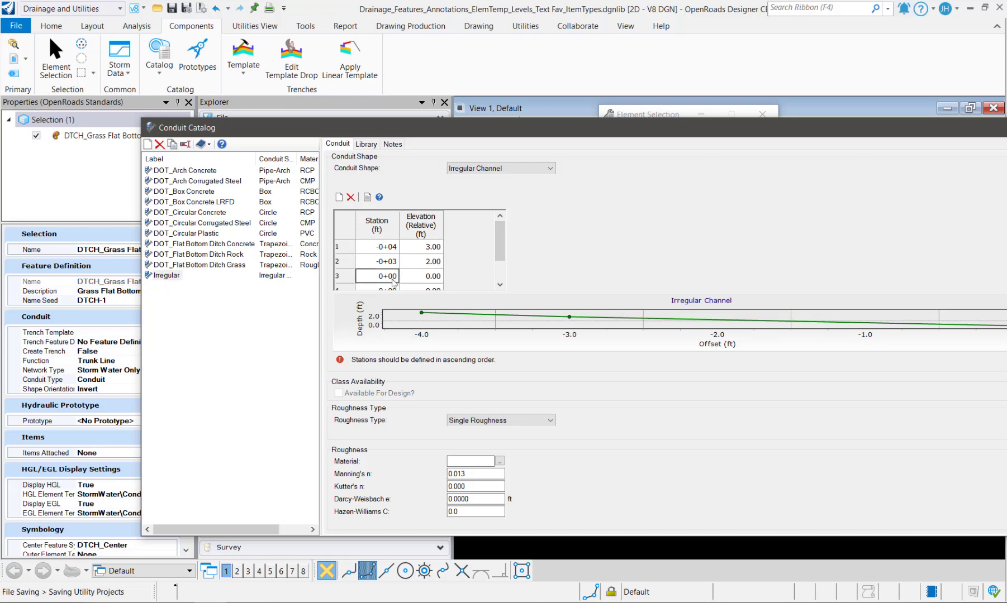
Complete the channel section with stations -2 and 2 ft at elevation 0, 3 ft at elevation 3, and 4 ft at elevation 4
text(-2)
click(419, 282)
scroll(416, 264, down, 1)
click(380, 261)
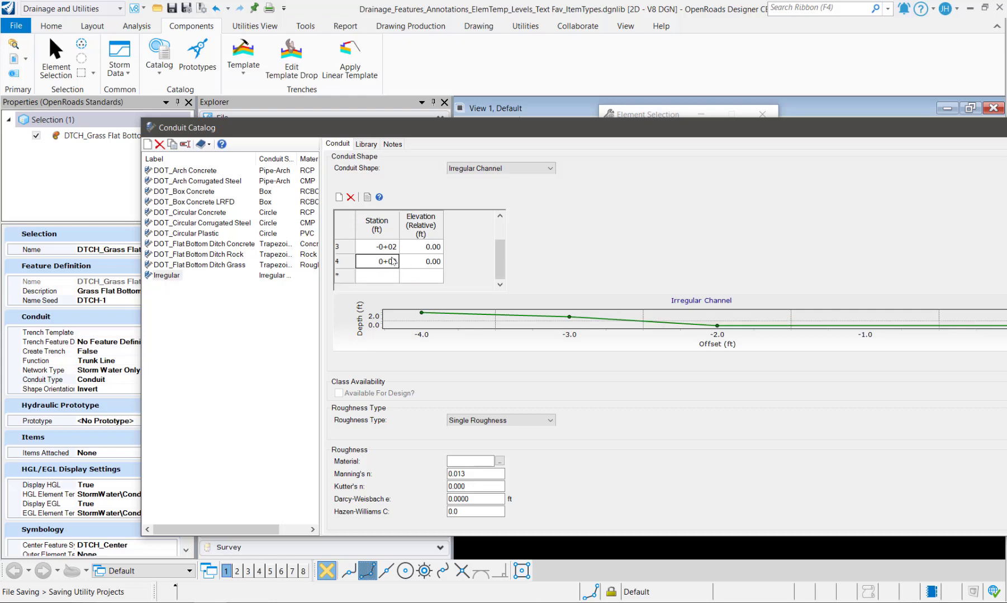
text(2)
click(427, 266)
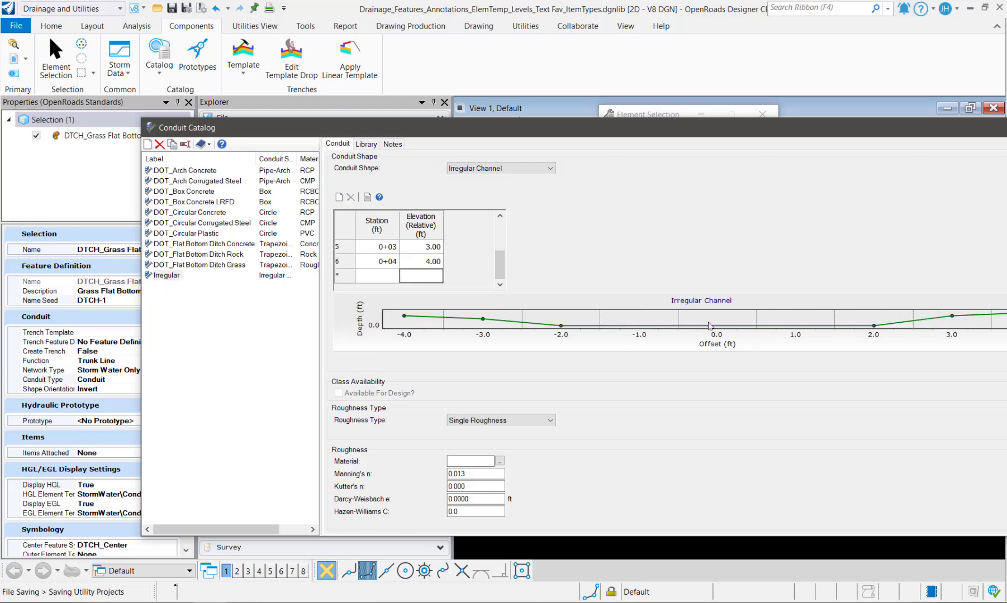
Reposition the Conduit Catalog dialog and enlarge the Irregular Channel preview to examine the full cross-section
drag(683, 138, 582, 136)
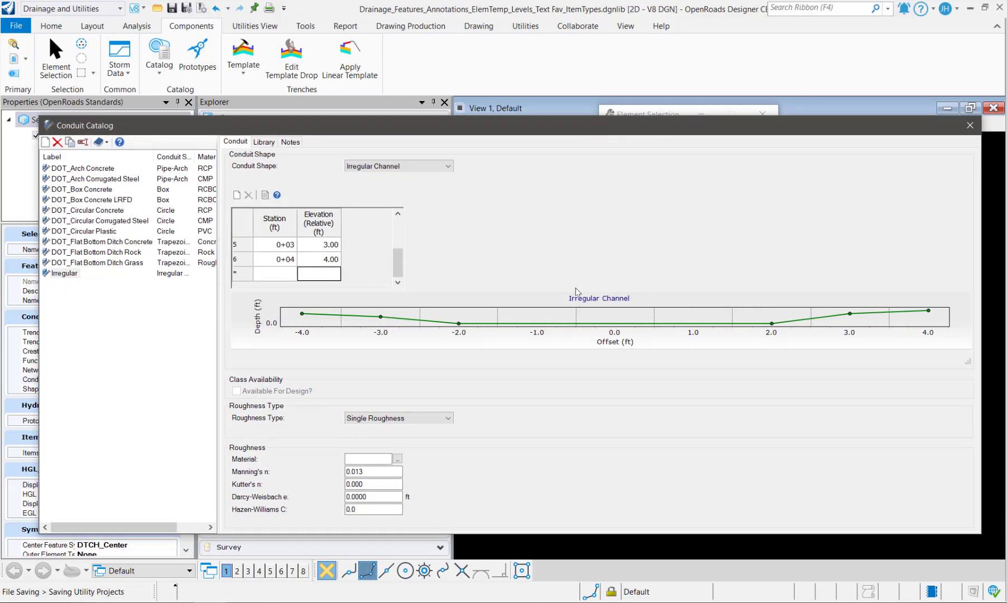
drag(576, 291, 569, 239)
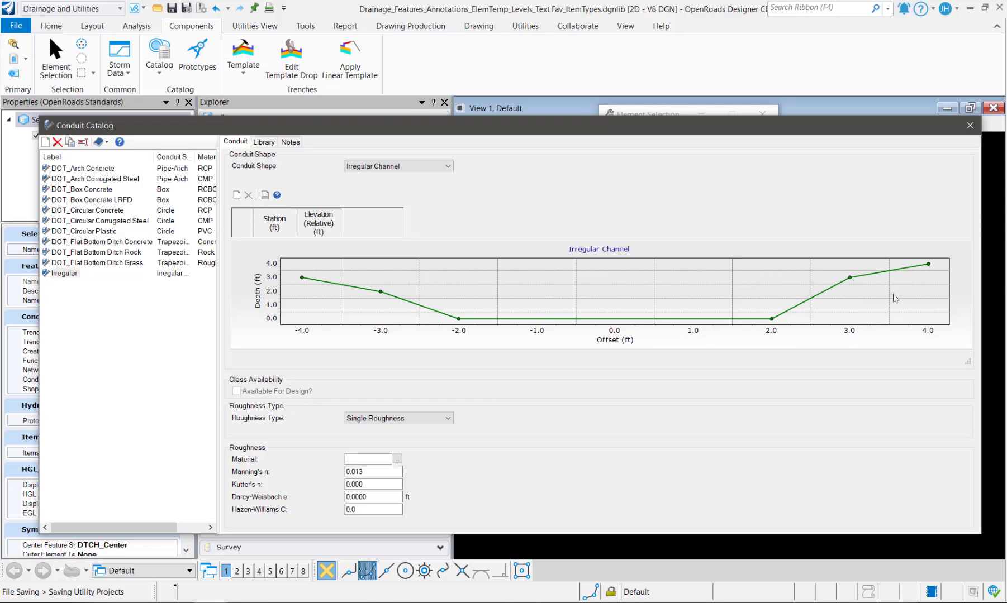
Review the material library and the available roughness types for the Irregular entry without changing either setting
click(397, 458)
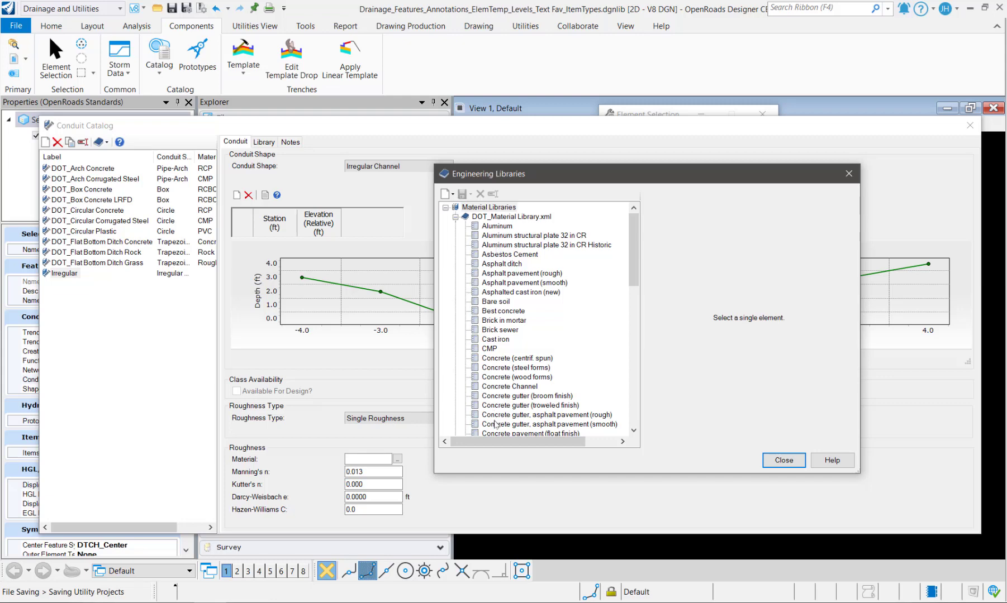
click(847, 173)
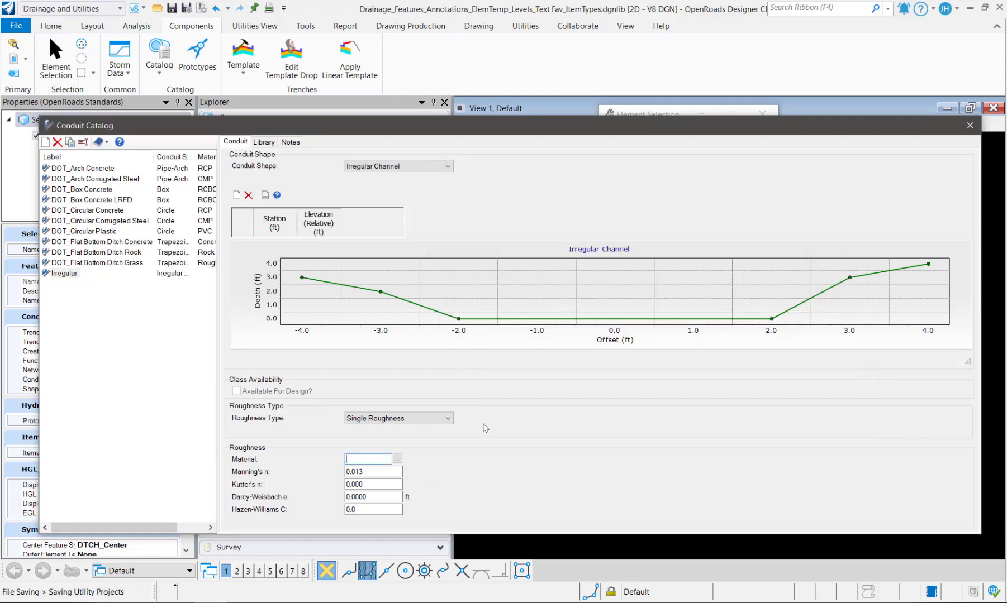
click(421, 419)
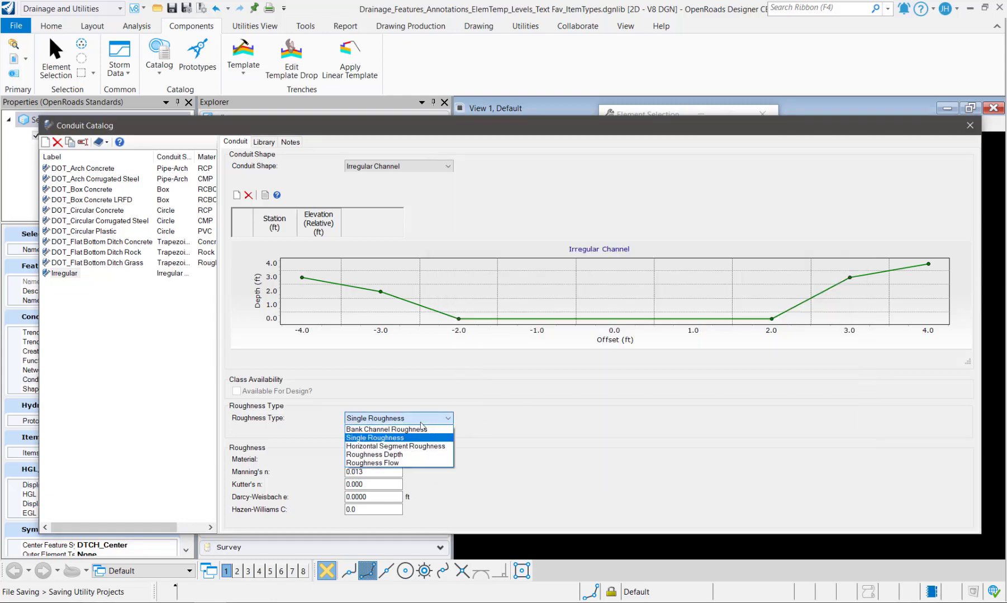
click(527, 422)
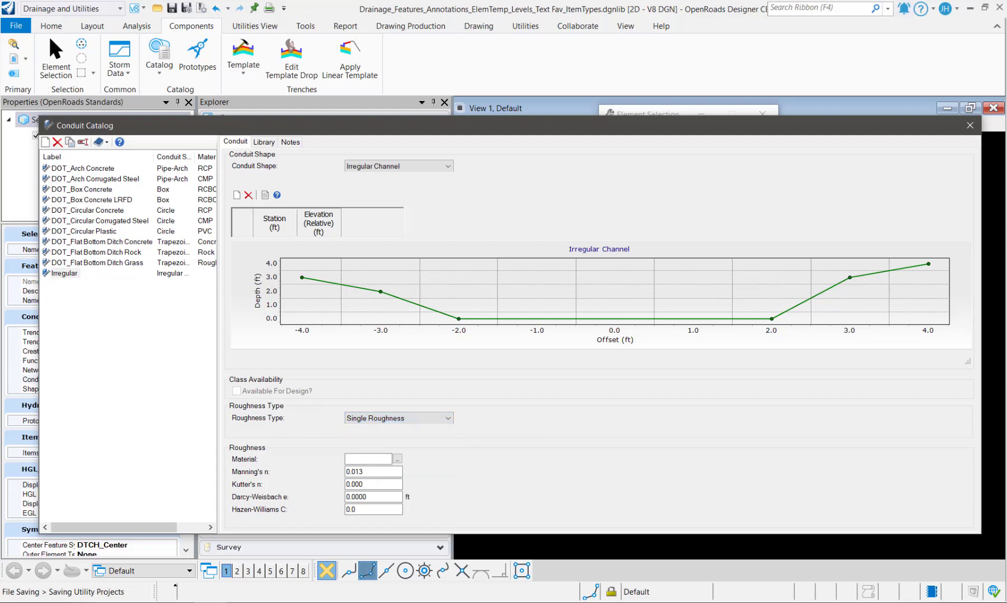